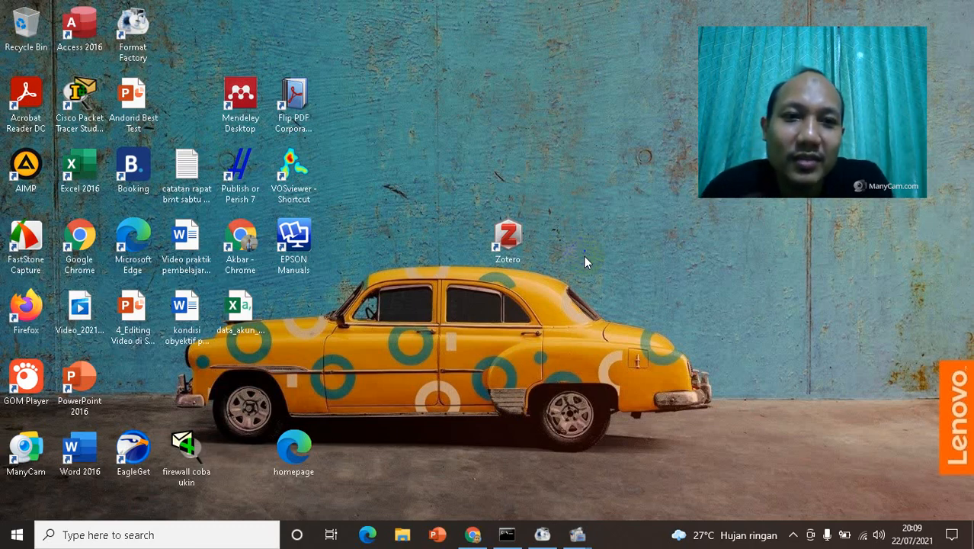
Step: Open the system properties of This PC from File Explorer and bring up the advanced system settings
{"action": "left_click", "coordinate": [320, 427]}
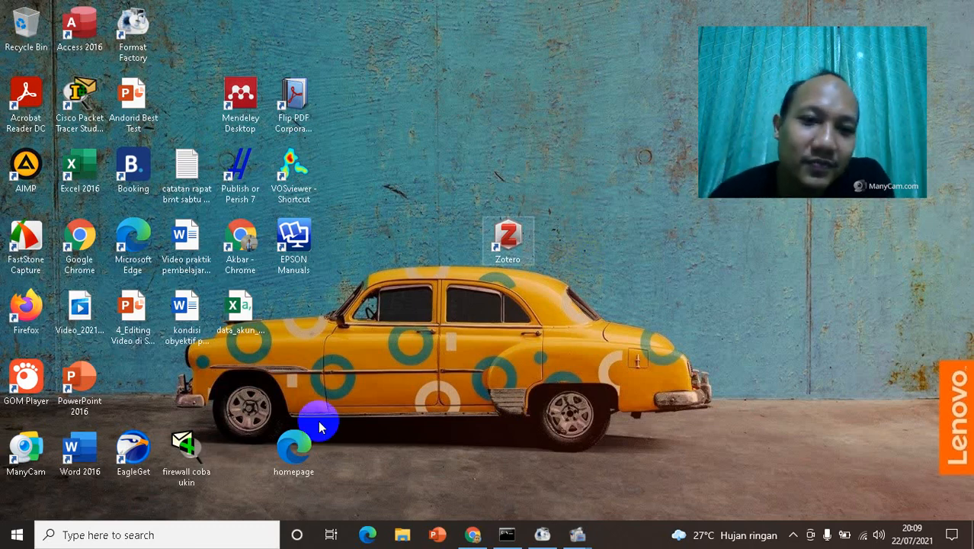
{"action": "left_click", "coordinate": [402, 536]}
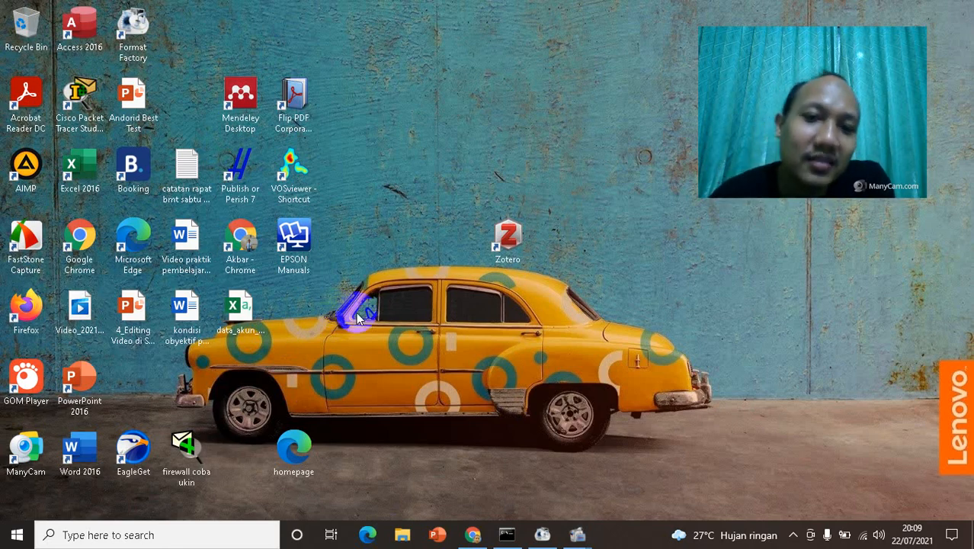
{"action": "left_click", "coordinate": [394, 539]}
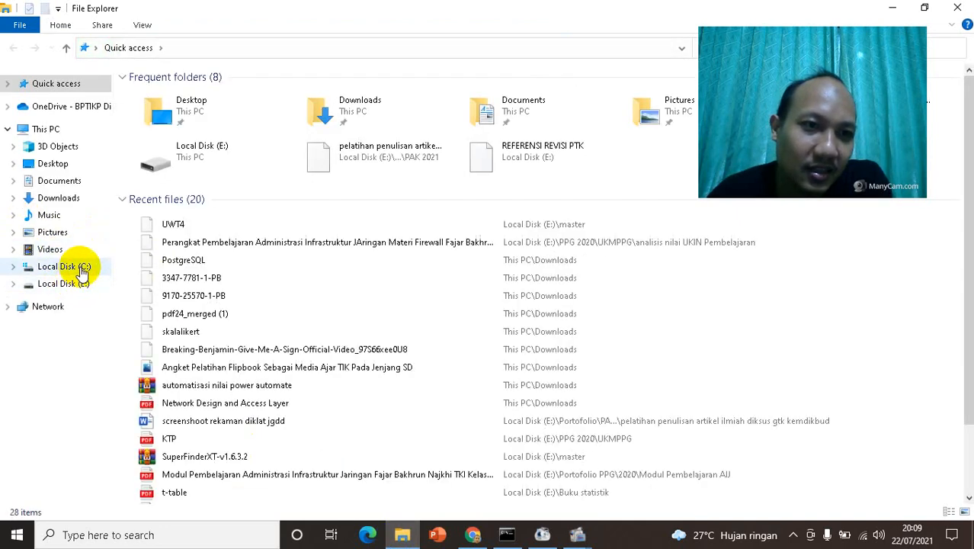
{"action": "right_click", "coordinate": [42, 131]}
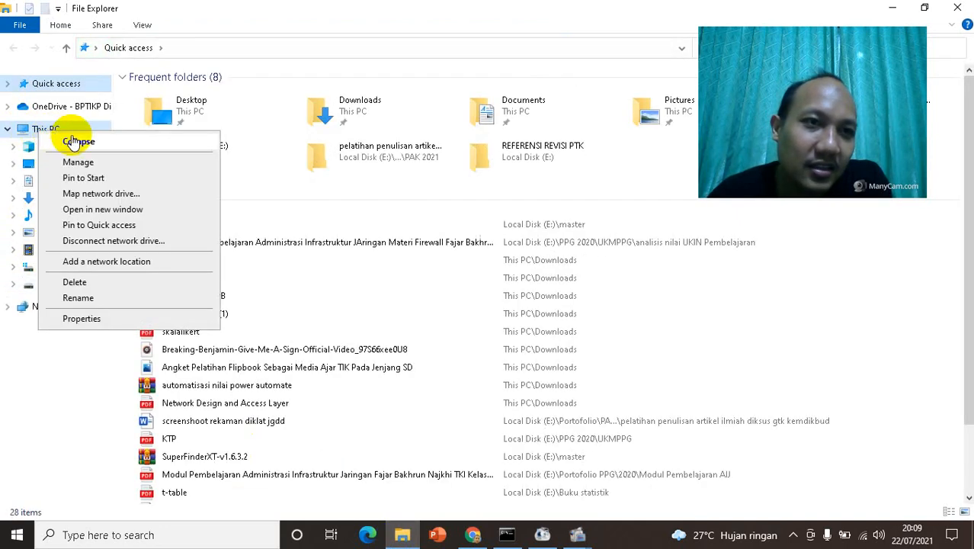
{"action": "left_click", "coordinate": [97, 320]}
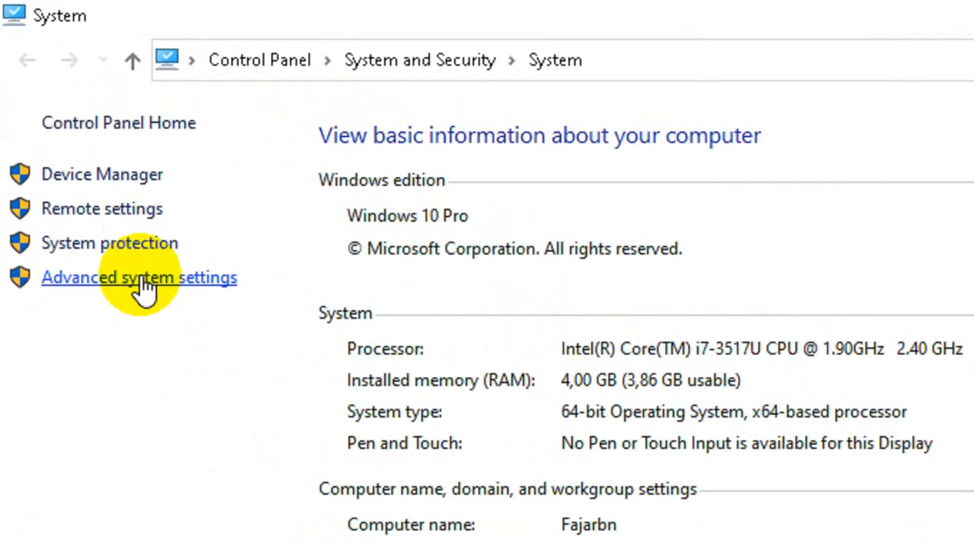
{"action": "left_click", "coordinate": [141, 276]}
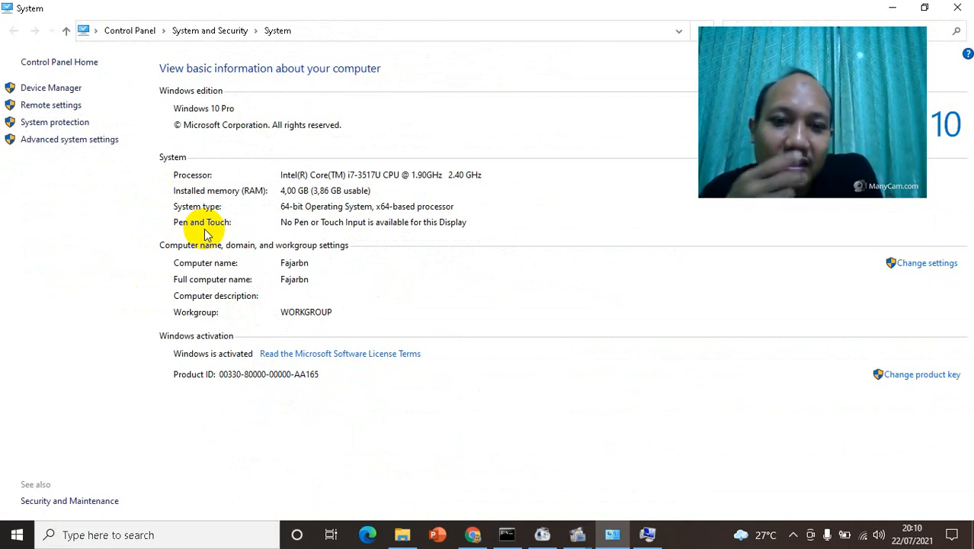
Step: Close the command window that is running the sfc /scannow system scan
{"action": "left_click", "coordinate": [508, 536]}
{"action": "left_click_drag", "start_coordinate": [373, 90], "coordinate": [252, 118]}
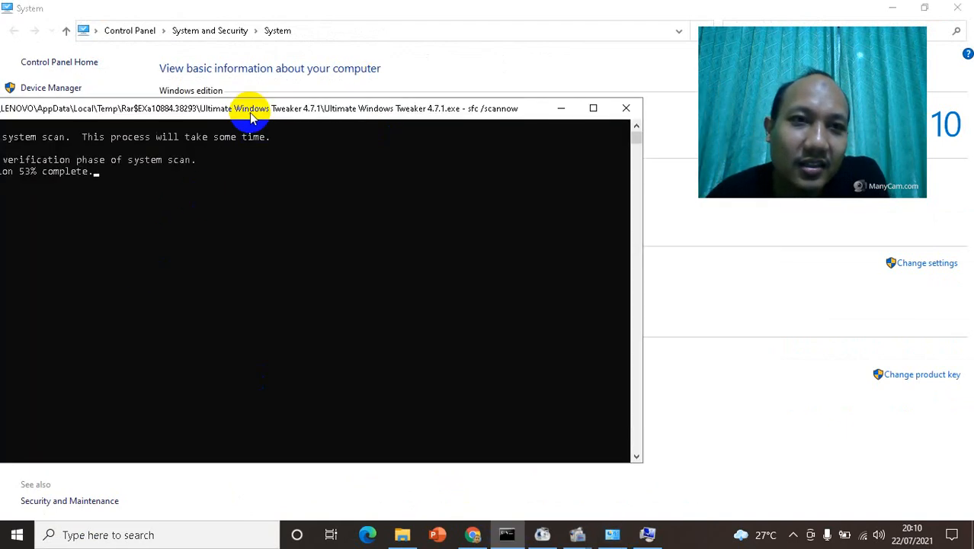
{"action": "left_click", "coordinate": [627, 109]}
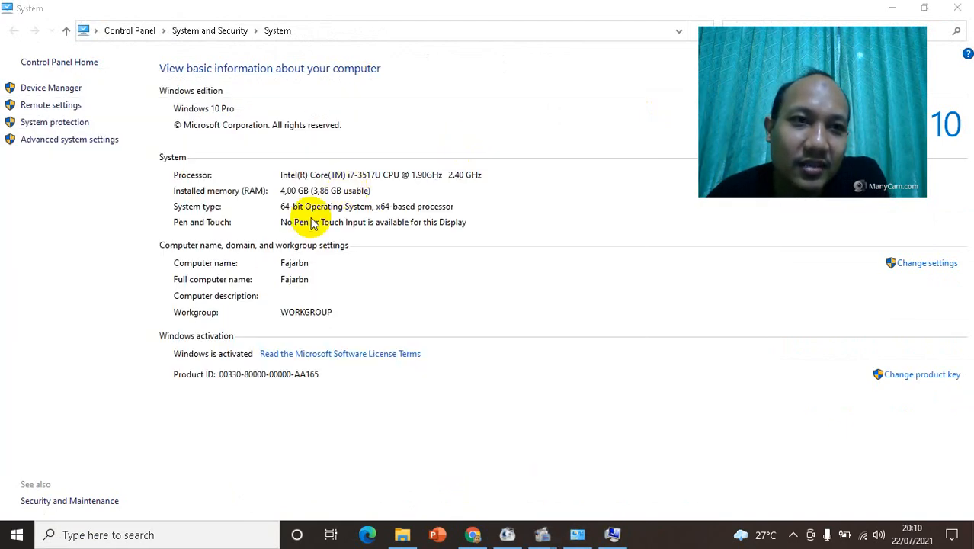
Step: In the advanced system settings, confirm the performance options with visual effects set to Adjust for best performance
{"action": "left_click", "coordinate": [76, 142]}
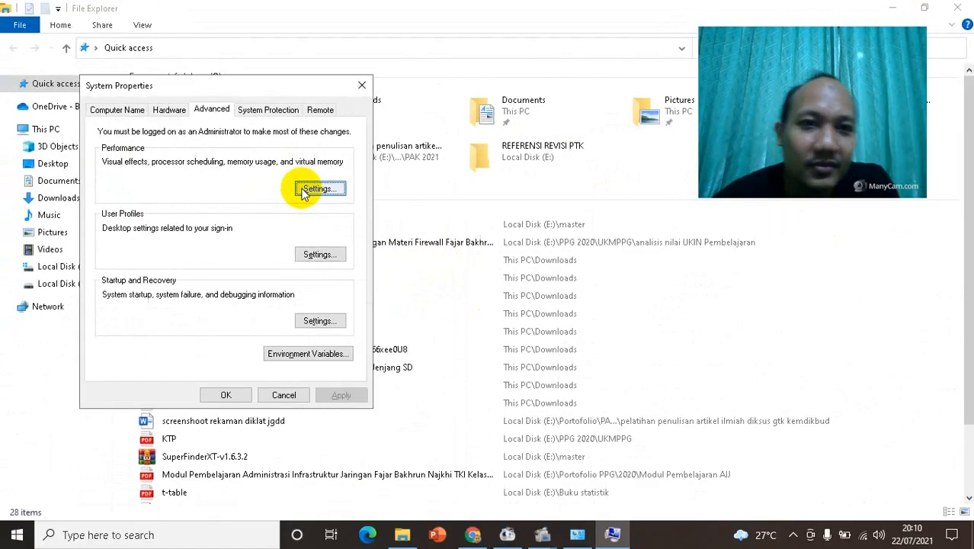
{"action": "left_click", "coordinate": [328, 195]}
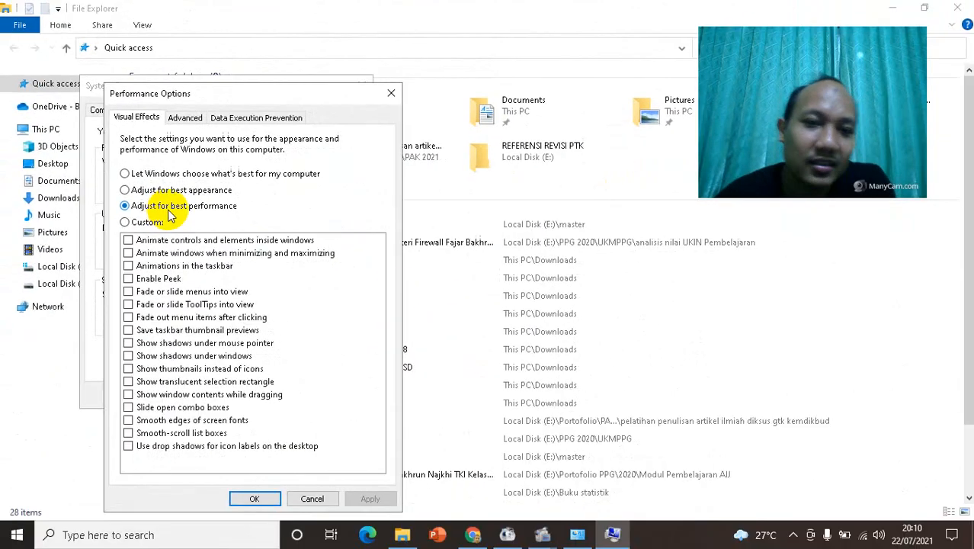
{"action": "left_click", "coordinate": [254, 499]}
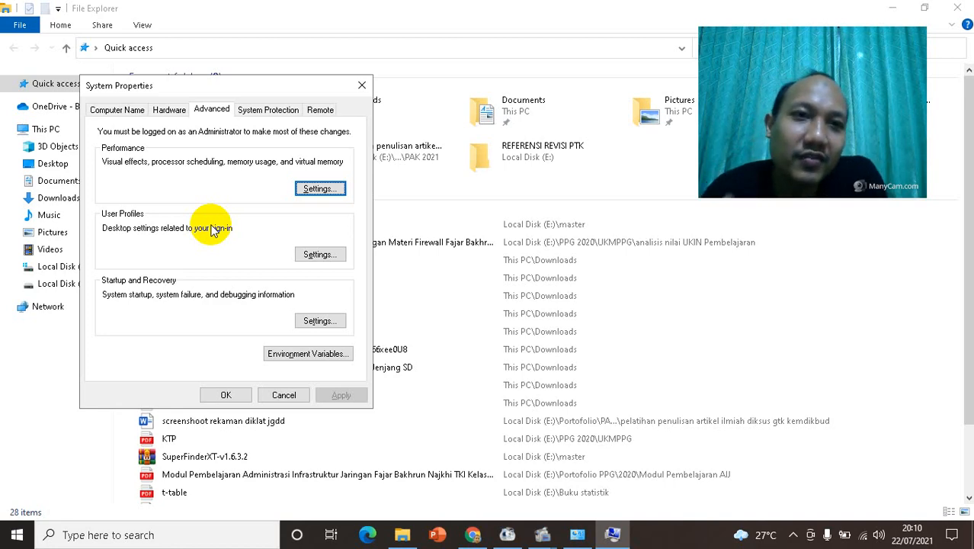
{"action": "left_click", "coordinate": [292, 358]}
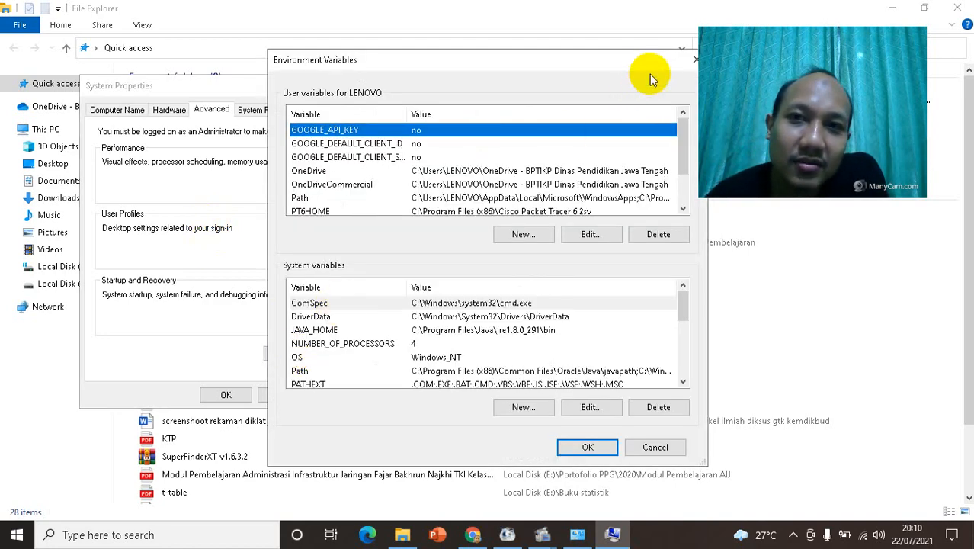
{"action": "left_click_drag", "start_coordinate": [650, 73], "coordinate": [514, 61]}
{"action": "left_click", "coordinate": [533, 52]}
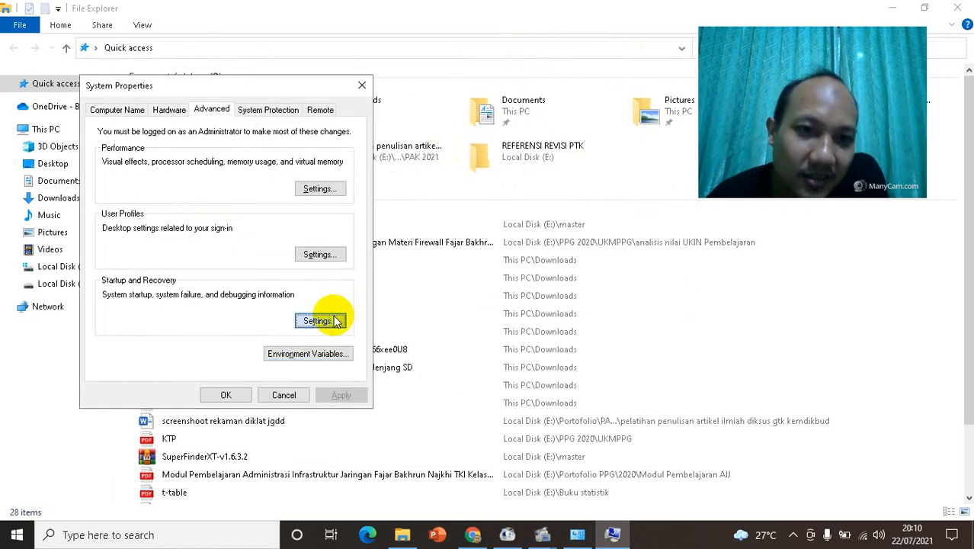
Step: Confirm the Startup and Recovery settings with automatic restart and Small memory dump (256 KB), and close System Properties
{"action": "left_click", "coordinate": [333, 320]}
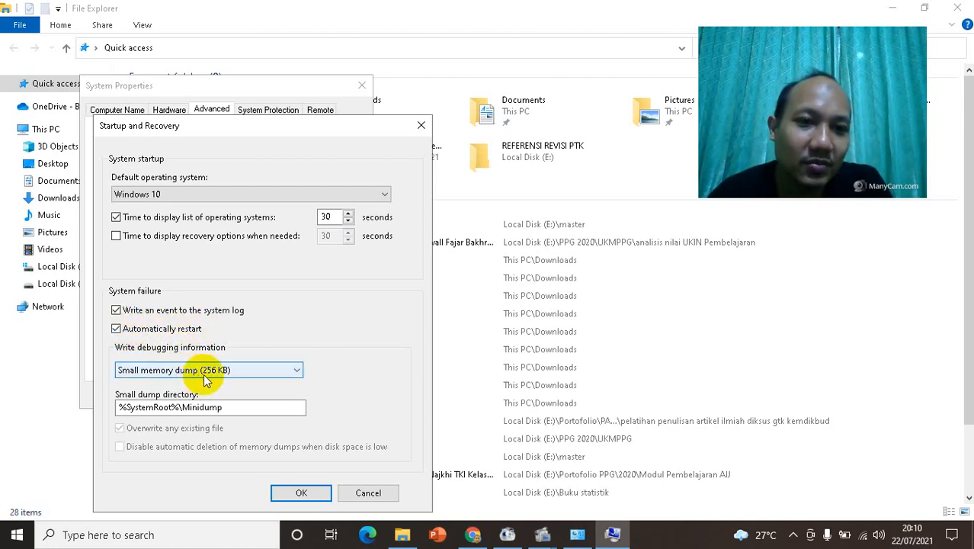
{"action": "left_click", "coordinate": [302, 494]}
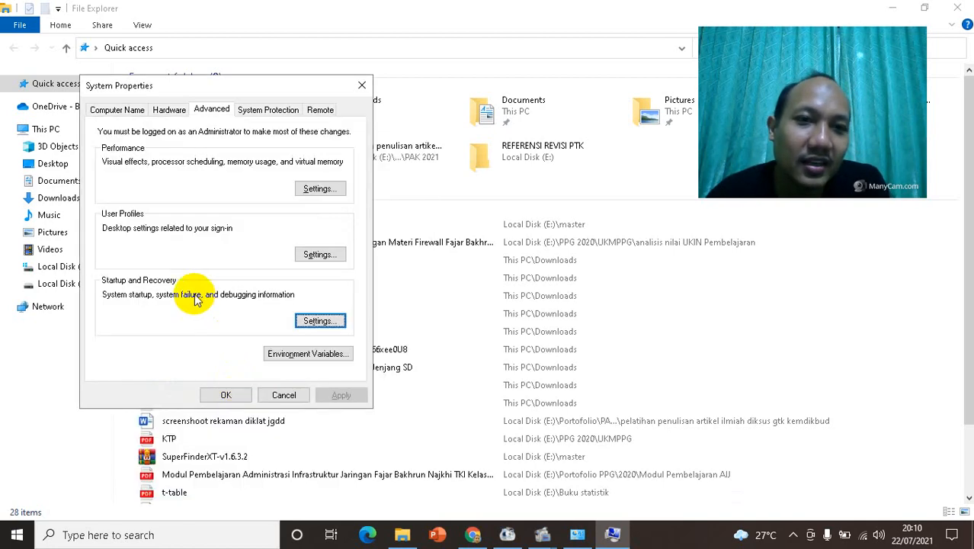
{"action": "left_click", "coordinate": [238, 392]}
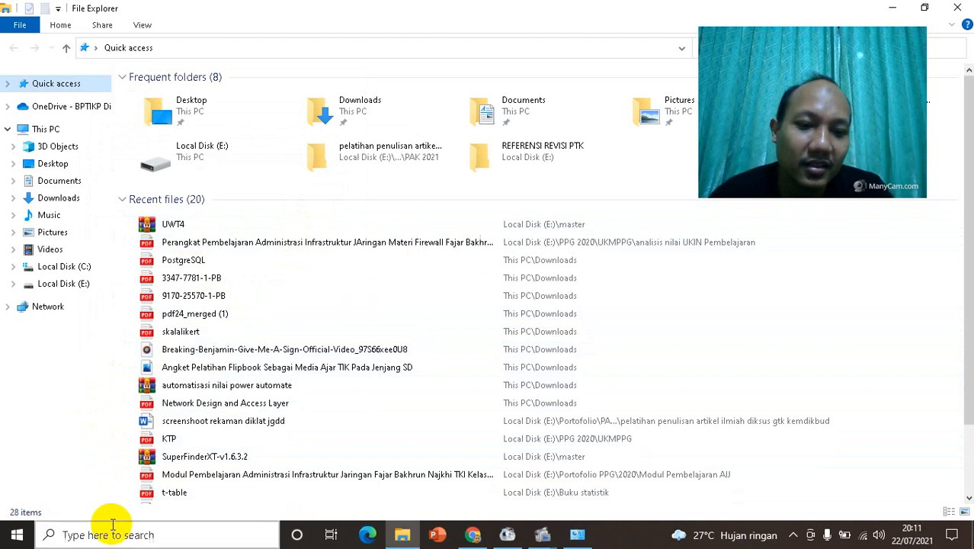
Step: Open the system folder with the Run command temp and permanently delete all its contents, skipping all files in use
{"action": "key", "text": "super+r"}
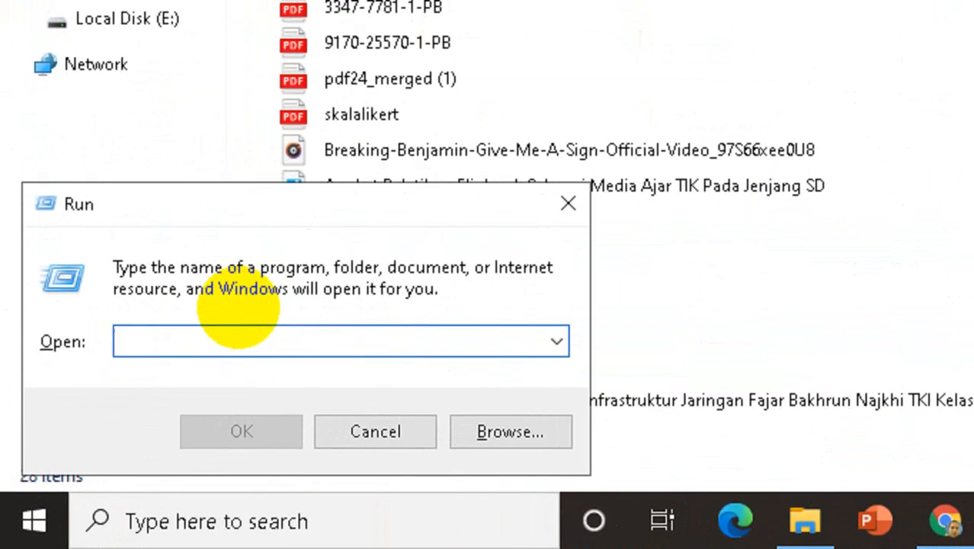
{"action": "type", "text": "temp"}
{"action": "key", "text": "Return"}
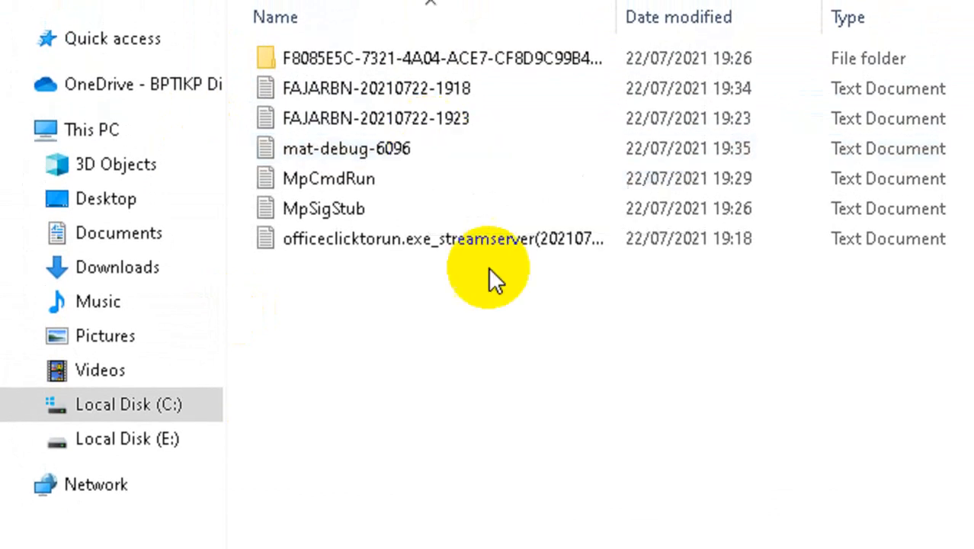
{"action": "key", "text": "ctrl+a"}
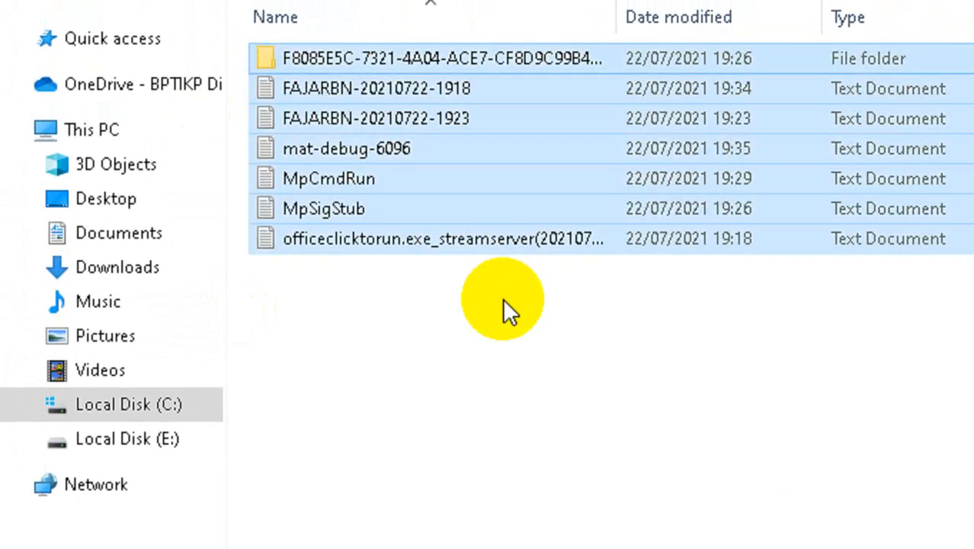
{"action": "key", "text": "shift+Delete"}
{"action": "key", "text": "Return"}
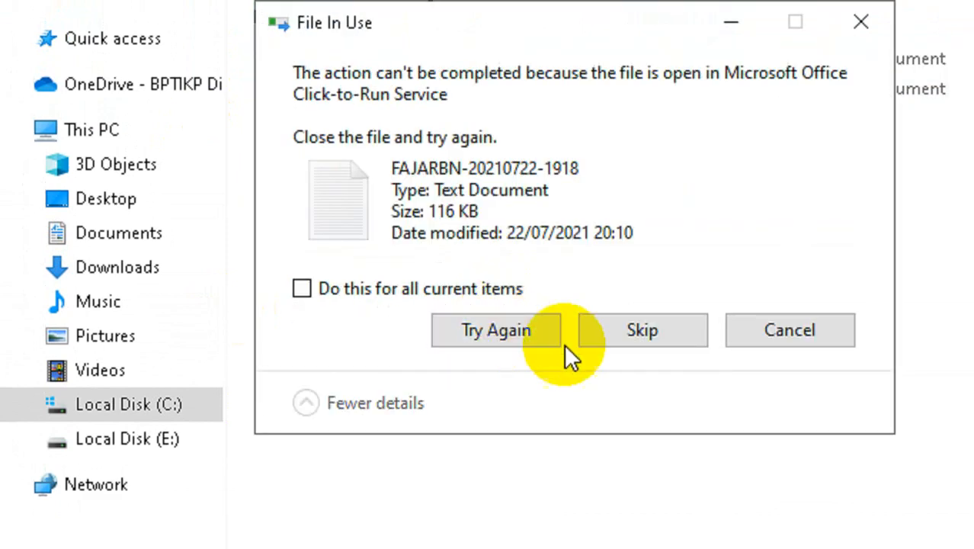
{"action": "left_click", "coordinate": [582, 335]}
{"action": "left_click", "coordinate": [427, 290]}
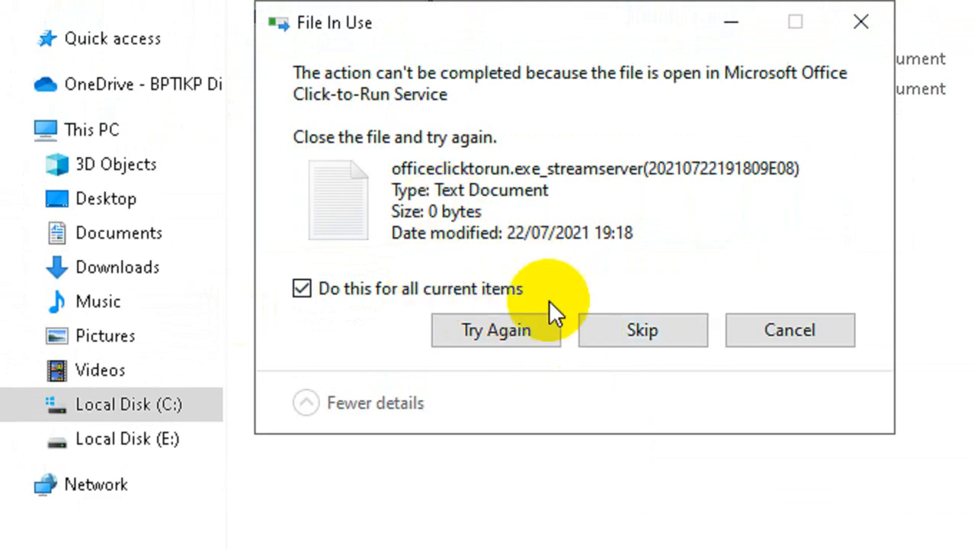
{"action": "left_click", "coordinate": [648, 333]}
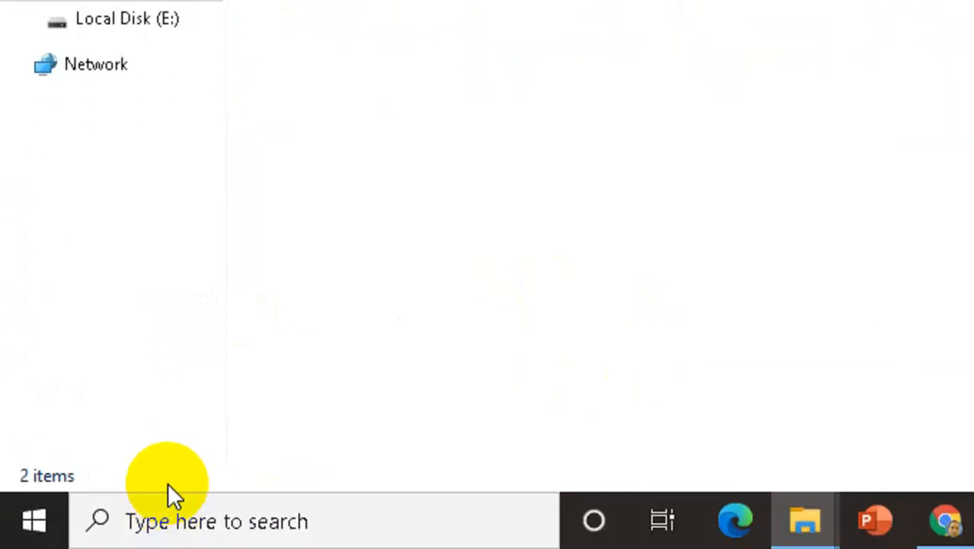
Step: Open the user's temporary folder with the Run command %temp% and permanently delete all its contents, skipping all files in use
{"action": "key", "text": "super+r"}
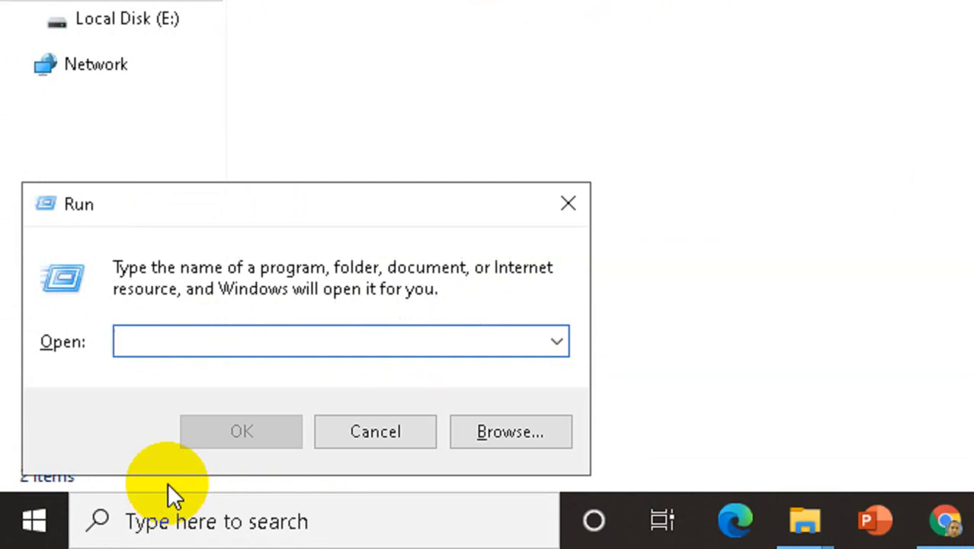
{"action": "type", "text": "%temp%"}
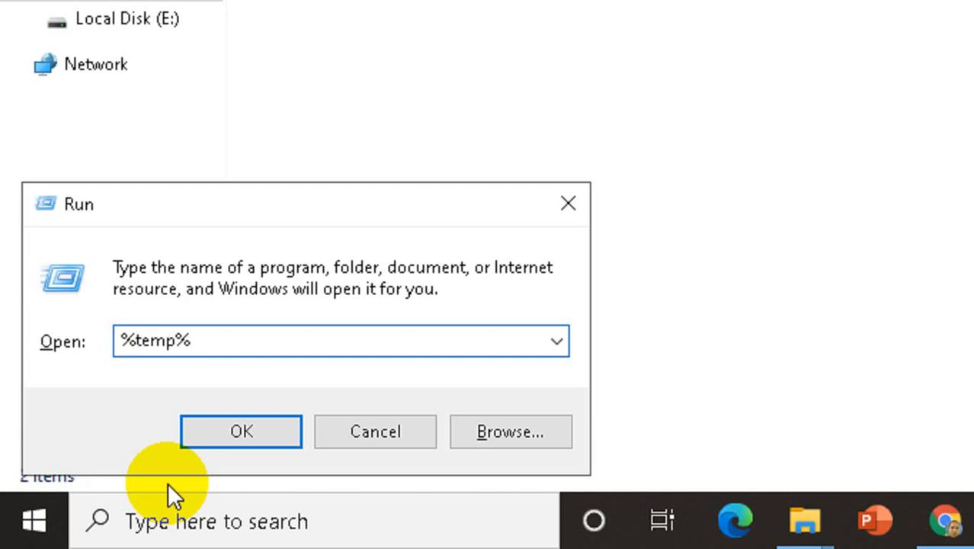
{"action": "key", "text": "Return"}
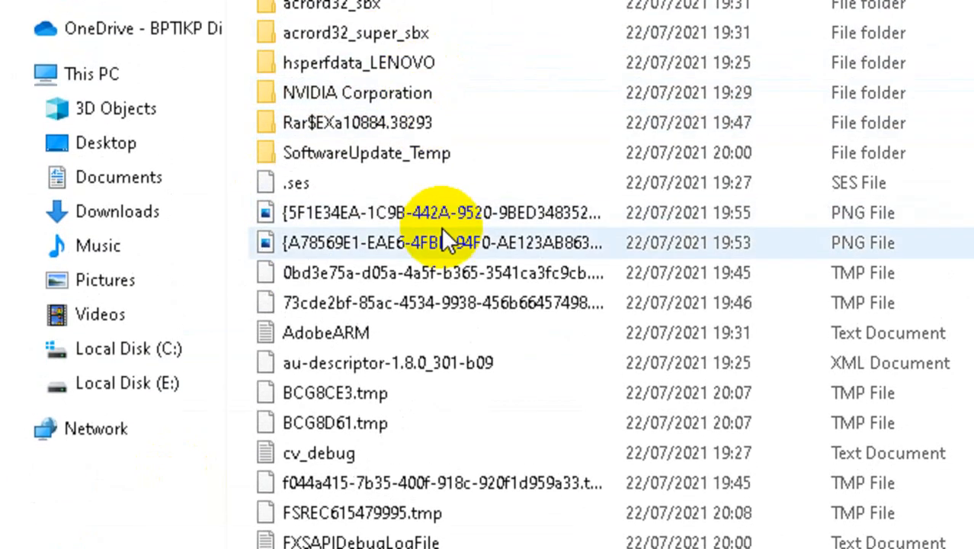
{"action": "left_click", "coordinate": [442, 226]}
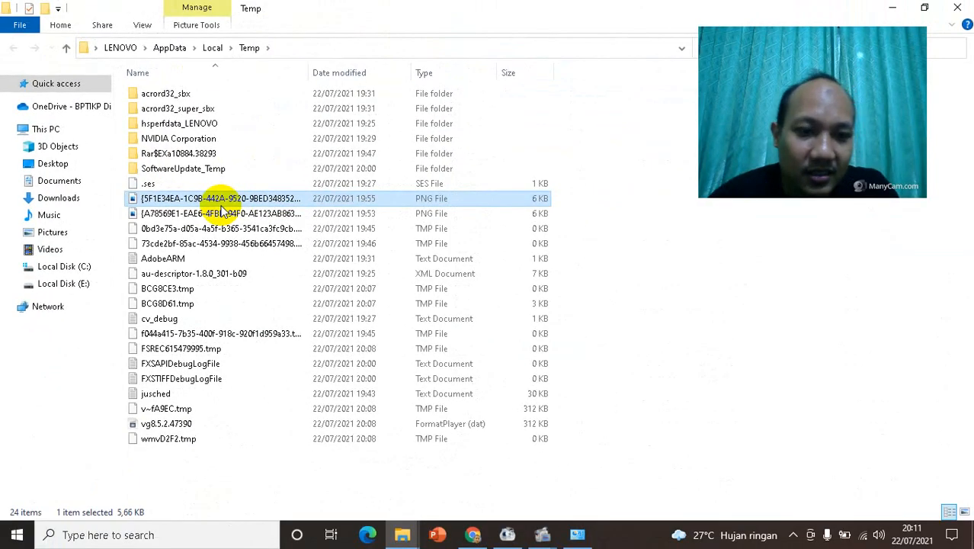
{"action": "key", "text": "ctrl+a"}
{"action": "key", "text": "shift+Delete"}
{"action": "key", "text": "Return"}
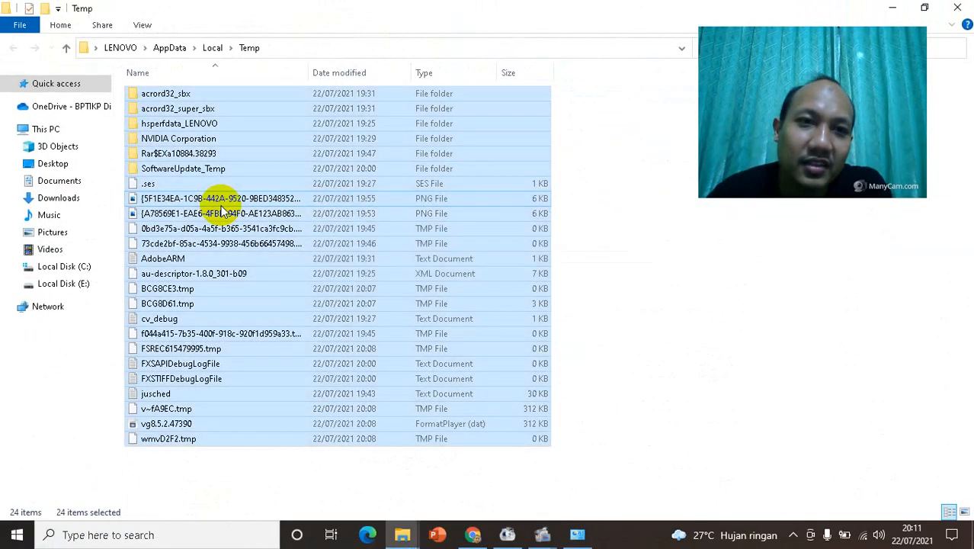
{"action": "left_click", "coordinate": [442, 227]}
{"action": "left_click", "coordinate": [351, 197]}
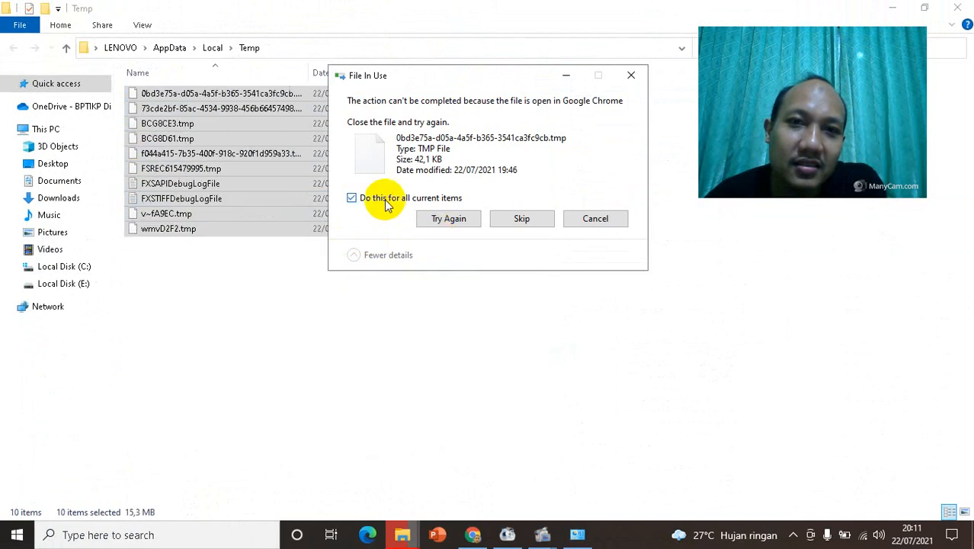
{"action": "left_click", "coordinate": [521, 219]}
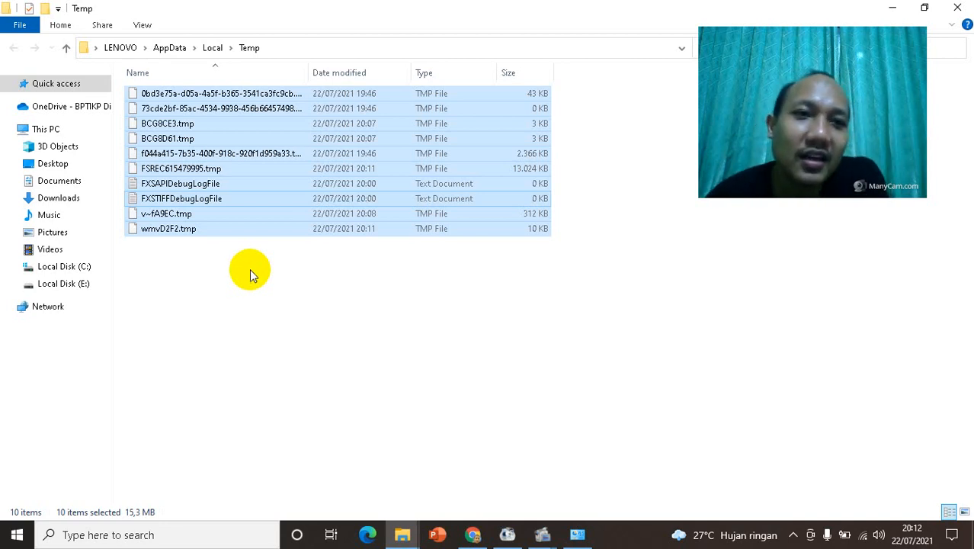
Step: Run Disk Cleanup on Local Disk (C:) from its properties and confirm deleting the selected unnecessary files
{"action": "right_click", "coordinate": [85, 272]}
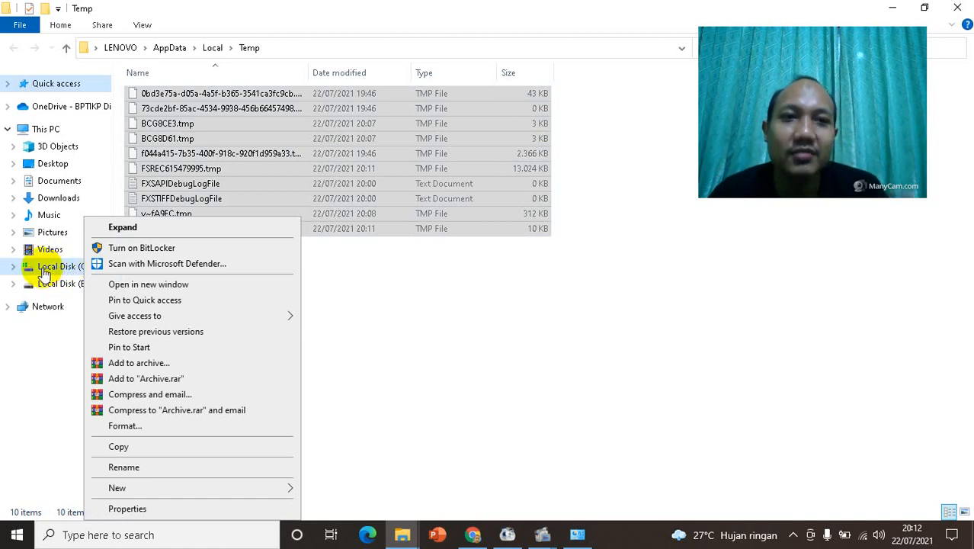
{"action": "left_click", "coordinate": [142, 510]}
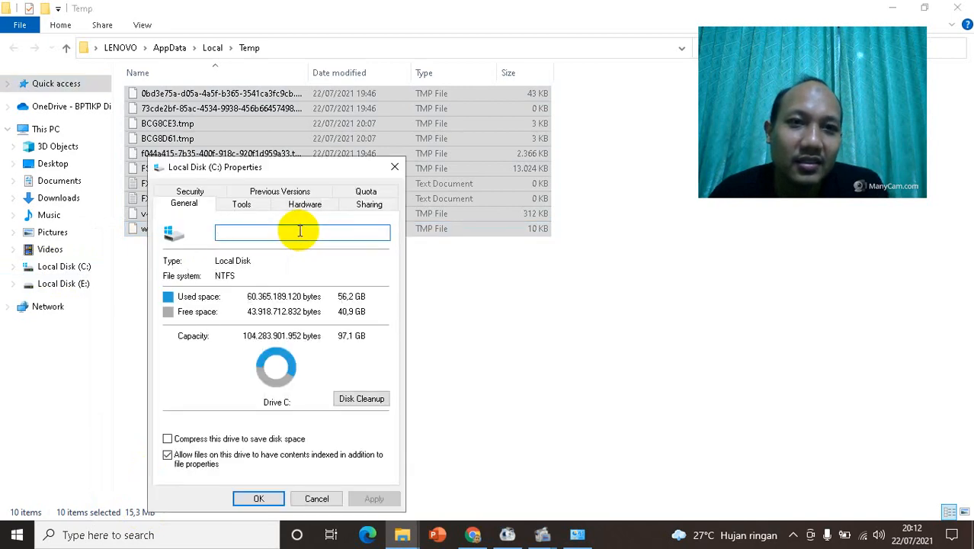
{"action": "left_click_drag", "start_coordinate": [282, 163], "coordinate": [401, 102]}
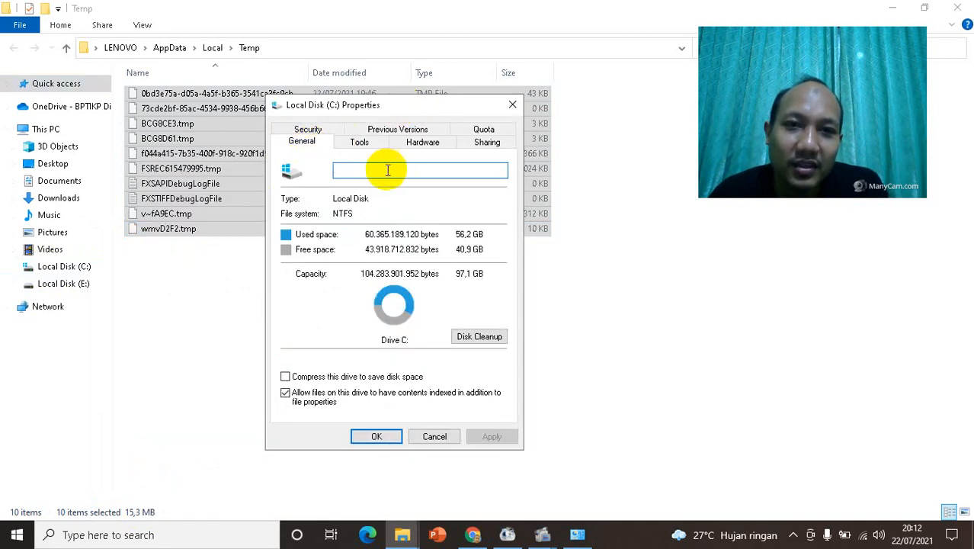
{"action": "left_click", "coordinate": [477, 336]}
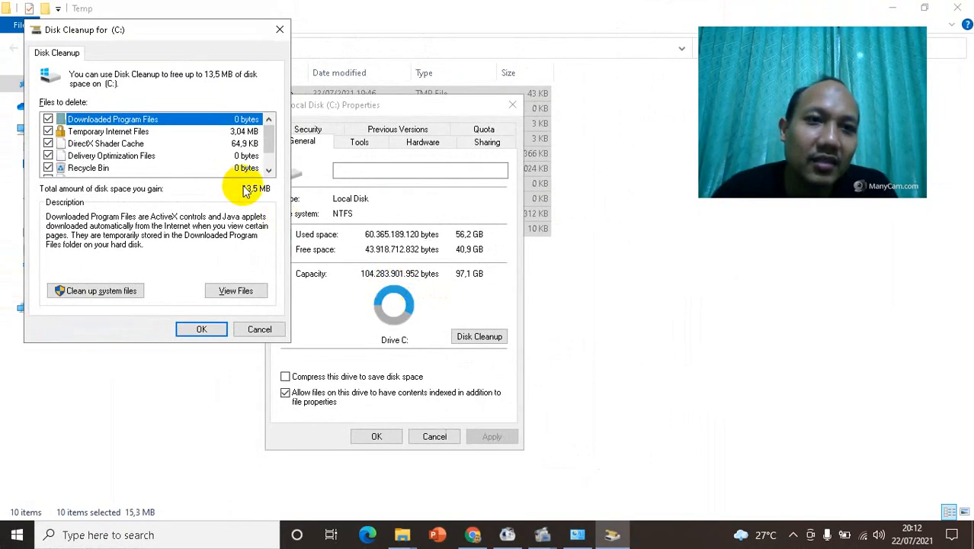
{"action": "left_click", "coordinate": [202, 330]}
{"action": "left_click", "coordinate": [499, 275]}
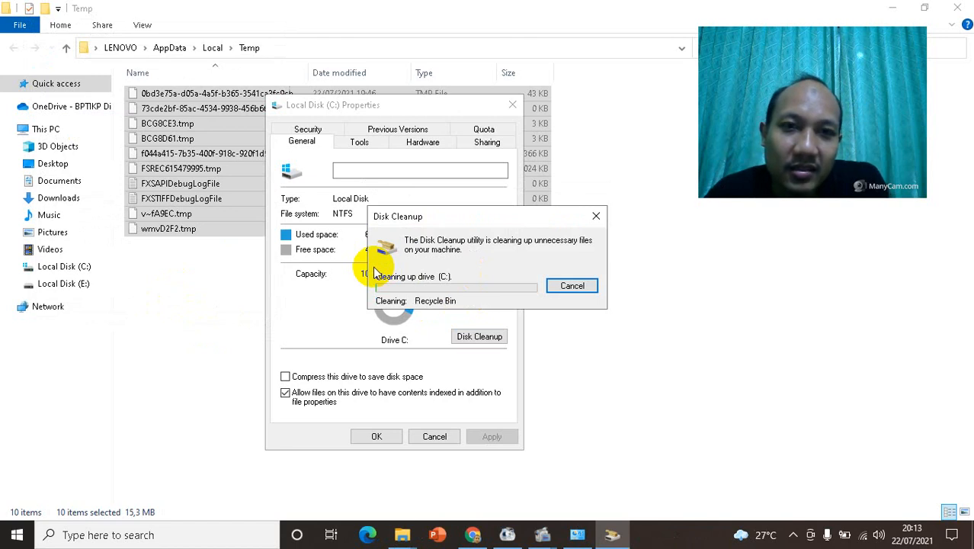
Step: Start optimizing drive (C:) from its properties, stop the running optimization, and close the drive's properties
{"action": "left_click", "coordinate": [359, 143]}
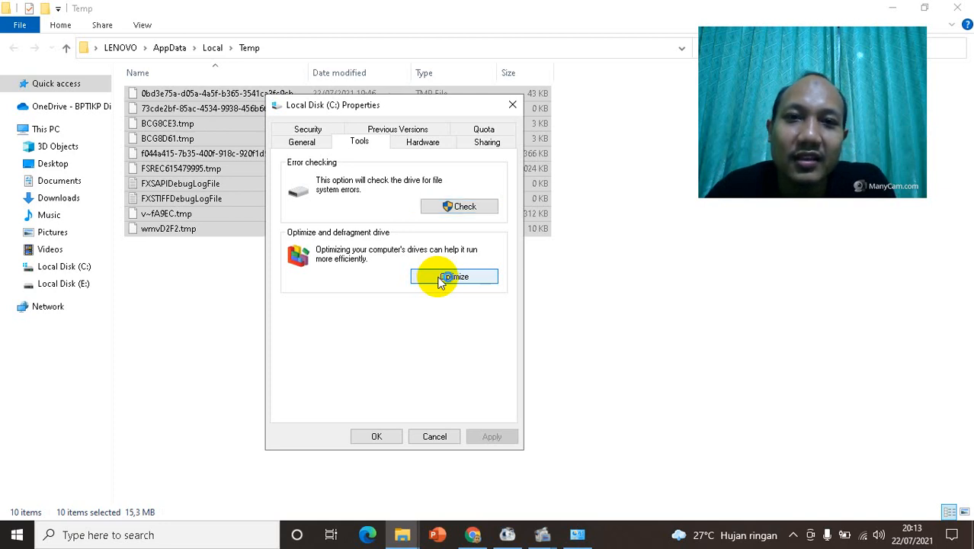
{"action": "left_click", "coordinate": [442, 278]}
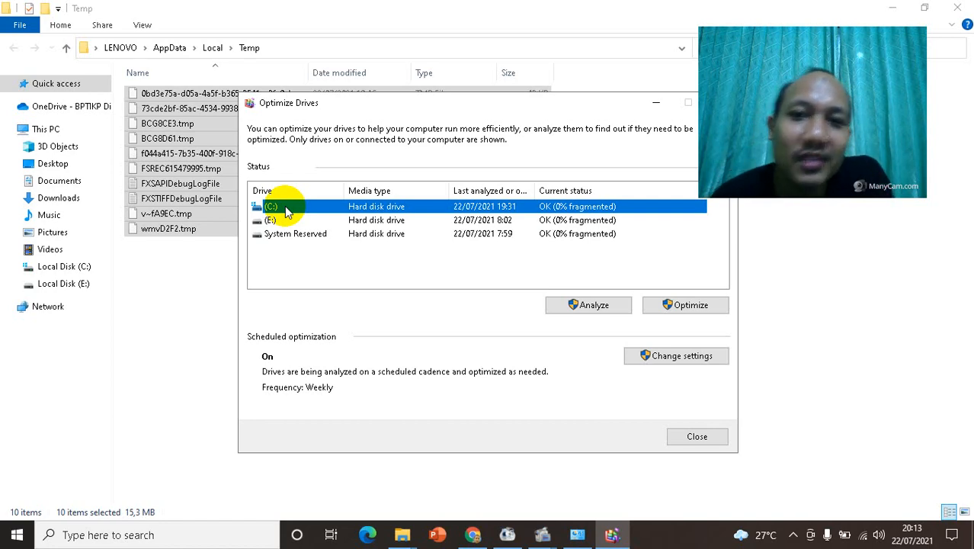
{"action": "left_click", "coordinate": [668, 307]}
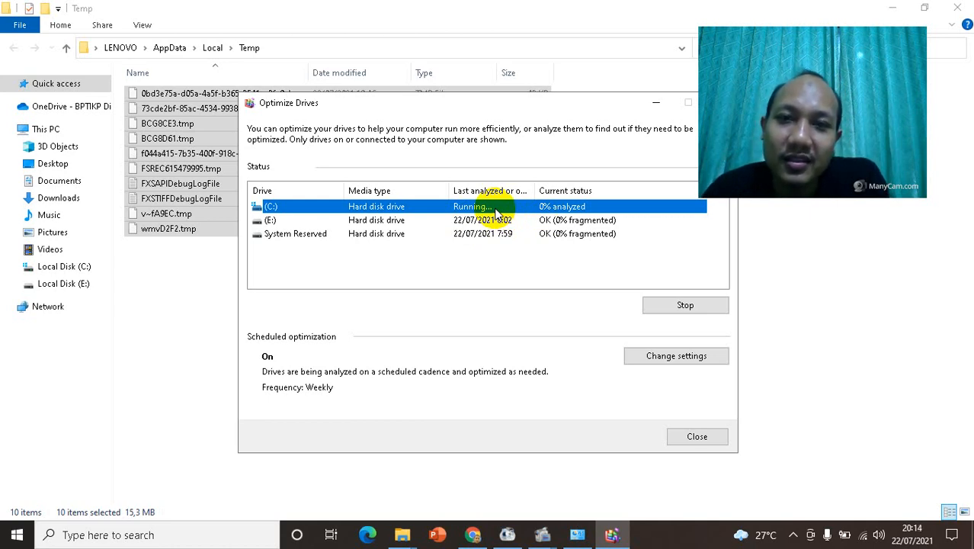
{"action": "left_click", "coordinate": [681, 305]}
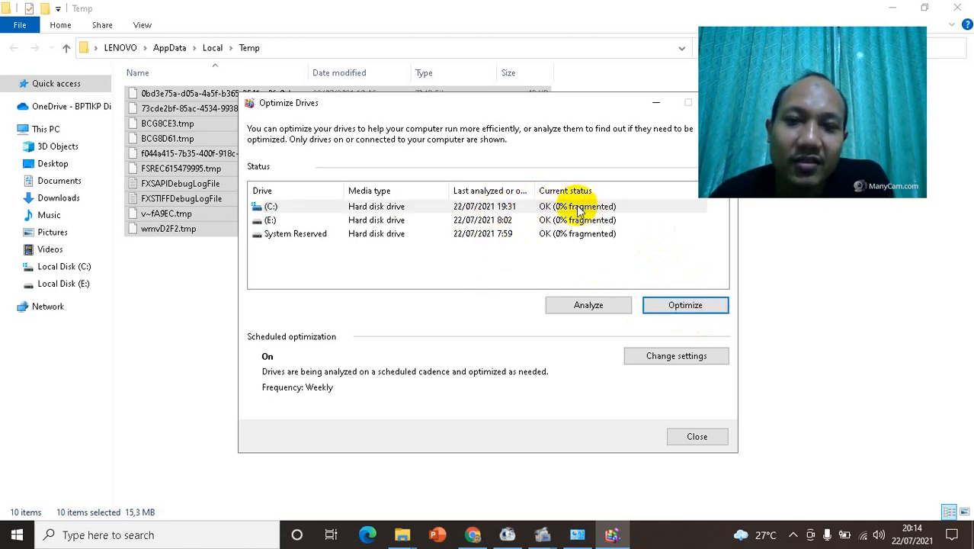
{"action": "left_click_drag", "start_coordinate": [495, 104], "coordinate": [388, 91]}
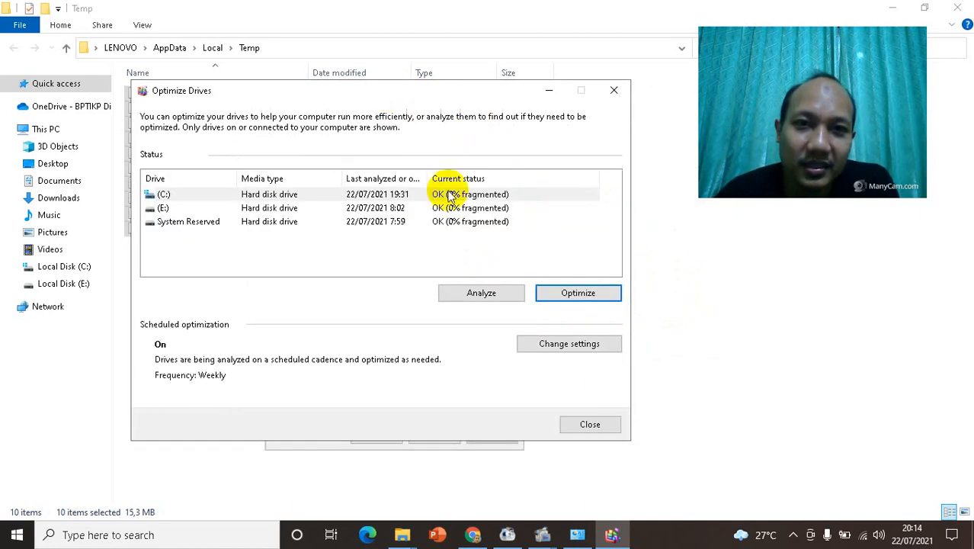
{"action": "left_click", "coordinate": [592, 424]}
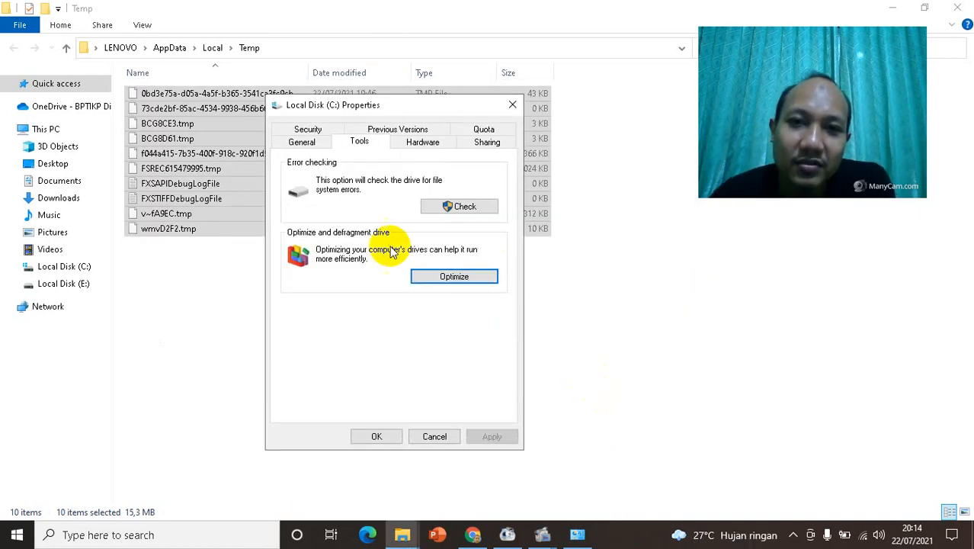
{"action": "left_click", "coordinate": [375, 435]}
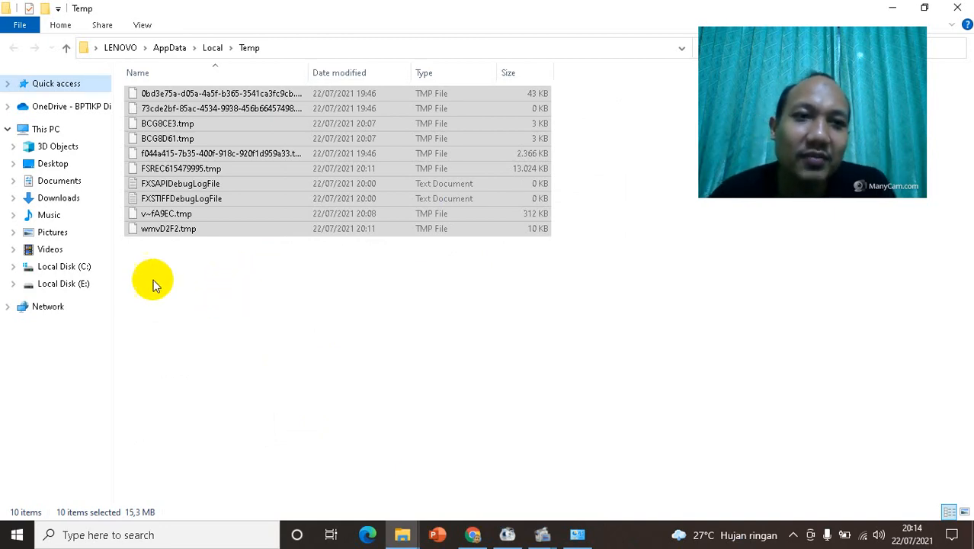
Step: Open the UWT4 archive in the master folder on Local Disk (E:) and enter its Ultimate Windows Tweaker 4.7.1 folder
{"action": "left_click", "coordinate": [76, 283]}
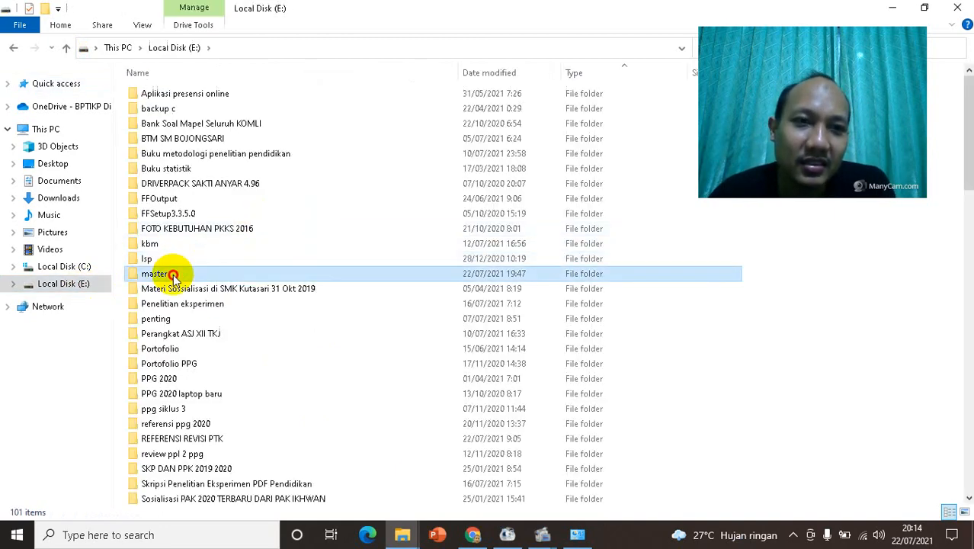
{"action": "double_click", "coordinate": [169, 272]}
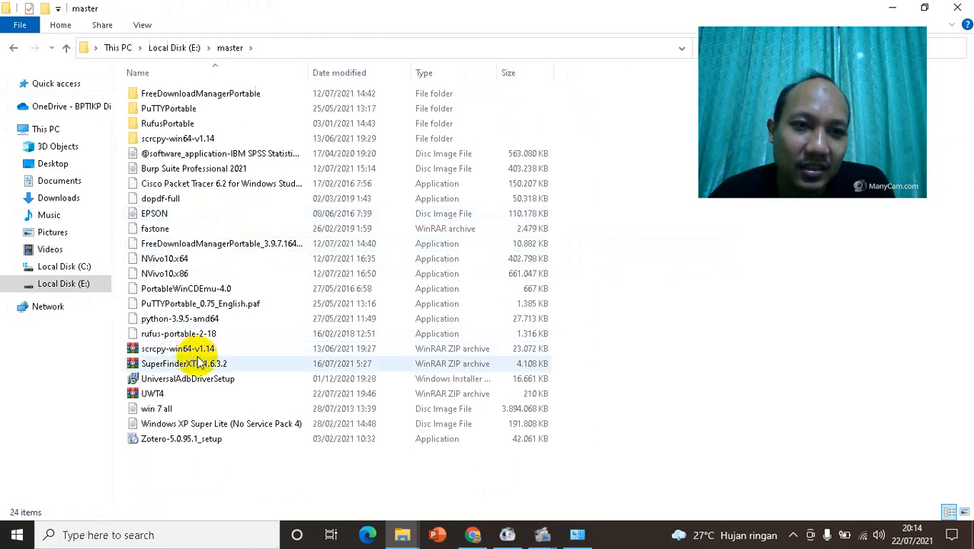
{"action": "left_click", "coordinate": [169, 399]}
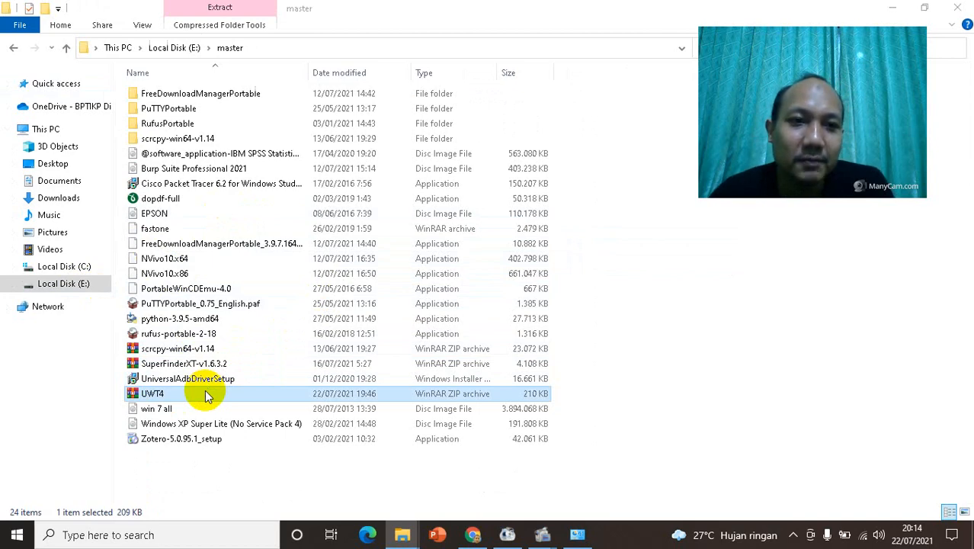
{"action": "double_click", "coordinate": [206, 394]}
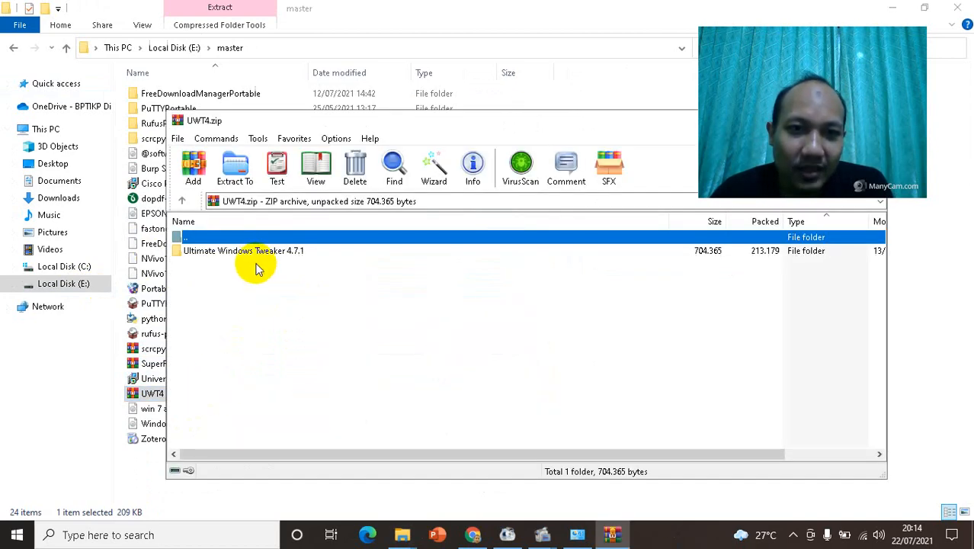
{"action": "double_click", "coordinate": [257, 252]}
{"action": "mouse_move", "coordinate": [279, 121]}
{"action": "left_mouse_down"}
{"action": "mouse_move", "coordinate": [383, 94]}
{"action": "mouse_move", "coordinate": [529, 81]}
{"action": "mouse_move", "coordinate": [691, 284]}
{"action": "mouse_move", "coordinate": [381, 102]}
{"action": "mouse_move", "coordinate": [373, 112]}
{"action": "mouse_move", "coordinate": [362, 102]}
{"action": "mouse_move", "coordinate": [281, 103]}
{"action": "left_mouse_up"}
Step: Launch Ultimate Windows Tweaker 4.7.1.exe directly from the opened archive
{"action": "left_click", "coordinate": [297, 226]}
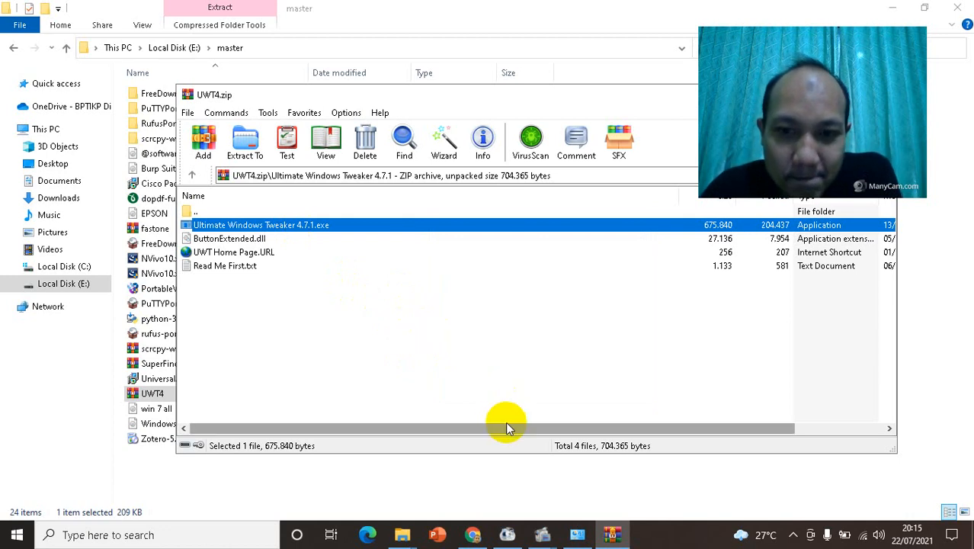
{"action": "left_click", "coordinate": [792, 537]}
{"action": "left_click", "coordinate": [280, 227]}
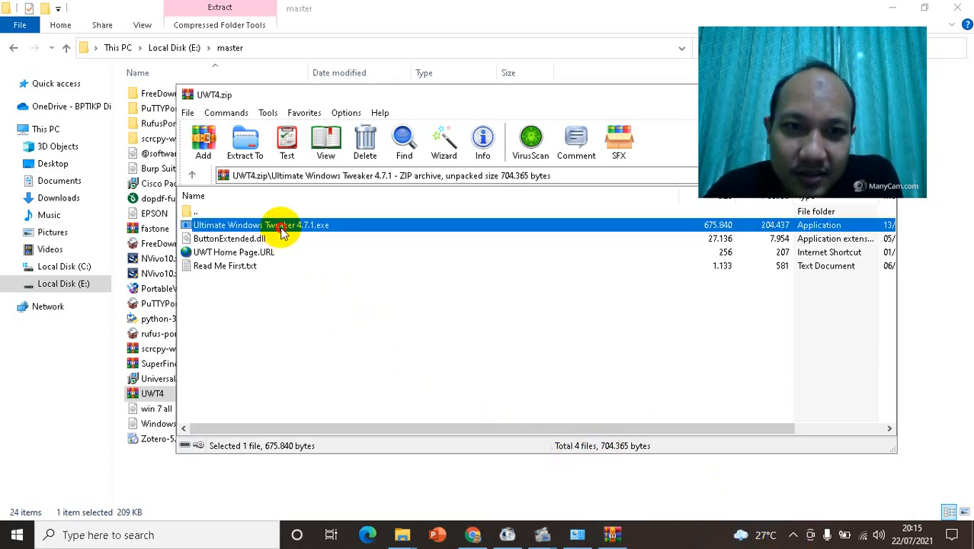
{"action": "double_click", "coordinate": [303, 226]}
{"action": "left_click", "coordinate": [379, 226]}
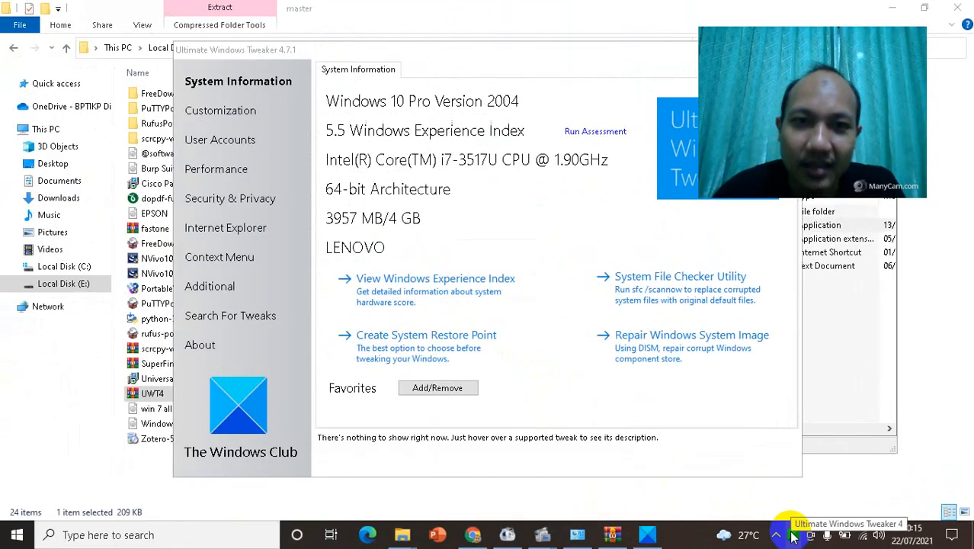
Step: Display the Performance tweaks in Ultimate Windows Tweaker and open the Windows Services manager from there
{"action": "left_click_drag", "start_coordinate": [451, 50], "coordinate": [315, 50]}
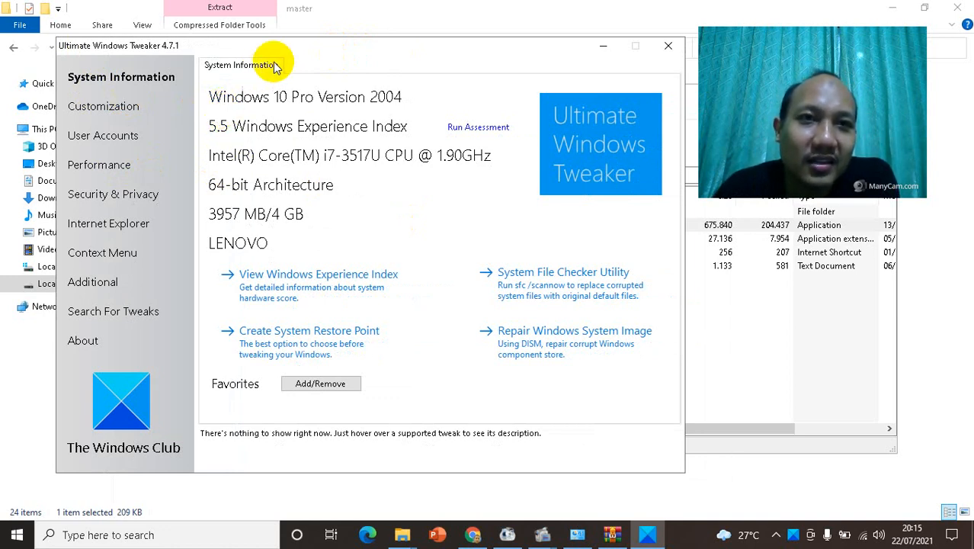
{"action": "left_click_drag", "start_coordinate": [283, 48], "coordinate": [340, 58]}
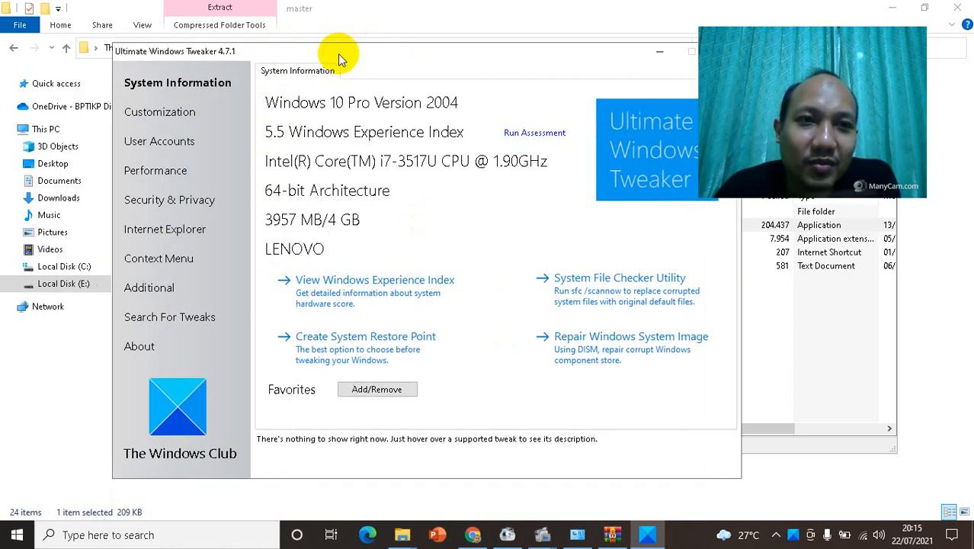
{"action": "left_click", "coordinate": [152, 176]}
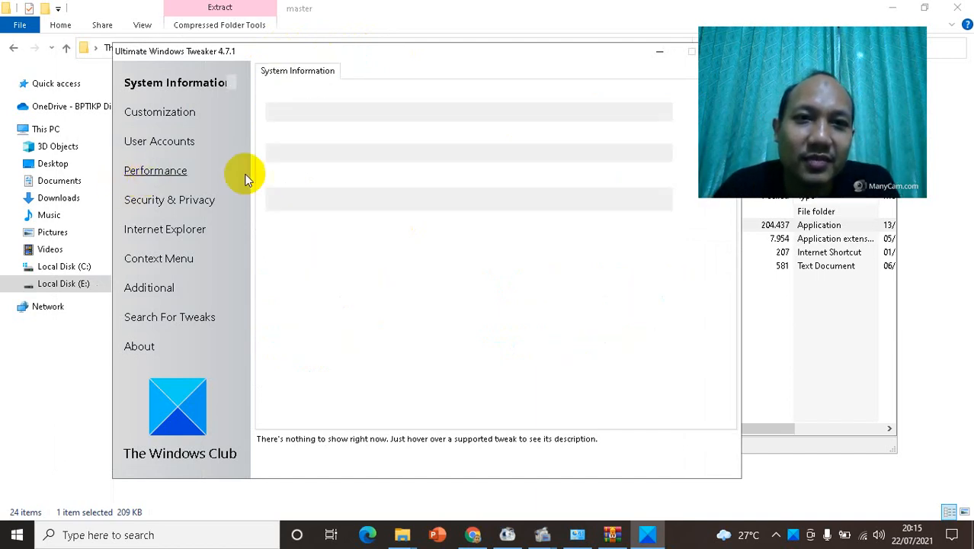
{"action": "left_click_drag", "start_coordinate": [414, 61], "coordinate": [343, 56]}
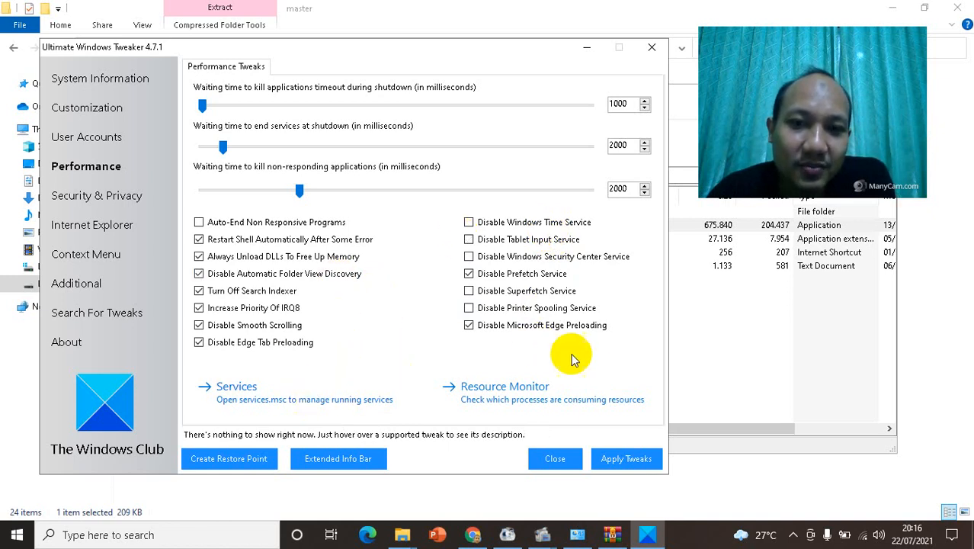
{"action": "left_click", "coordinate": [279, 405]}
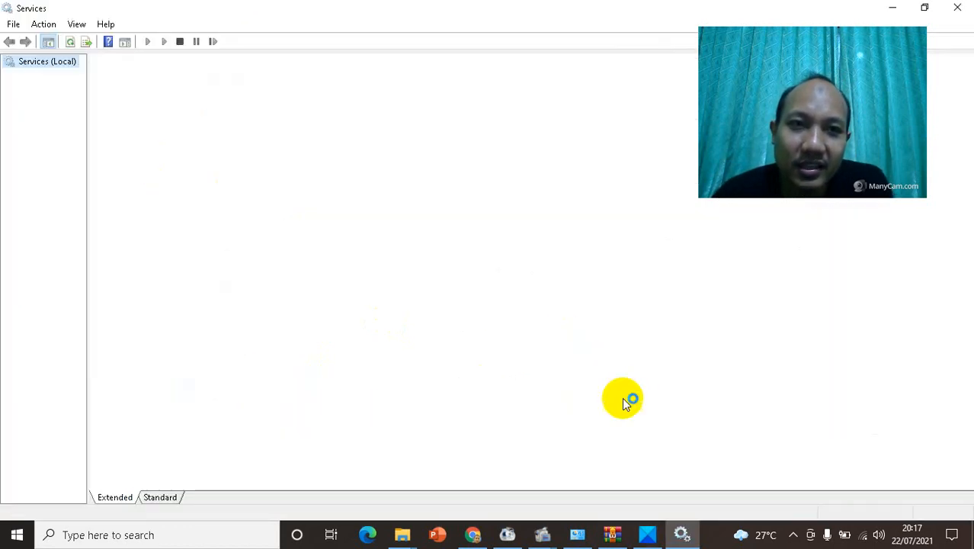
Step: Return to Ultimate Windows Tweaker, examine CPU, memory, disk and network usage in Resource Monitor, and close the monitor
{"action": "left_click", "coordinate": [646, 529]}
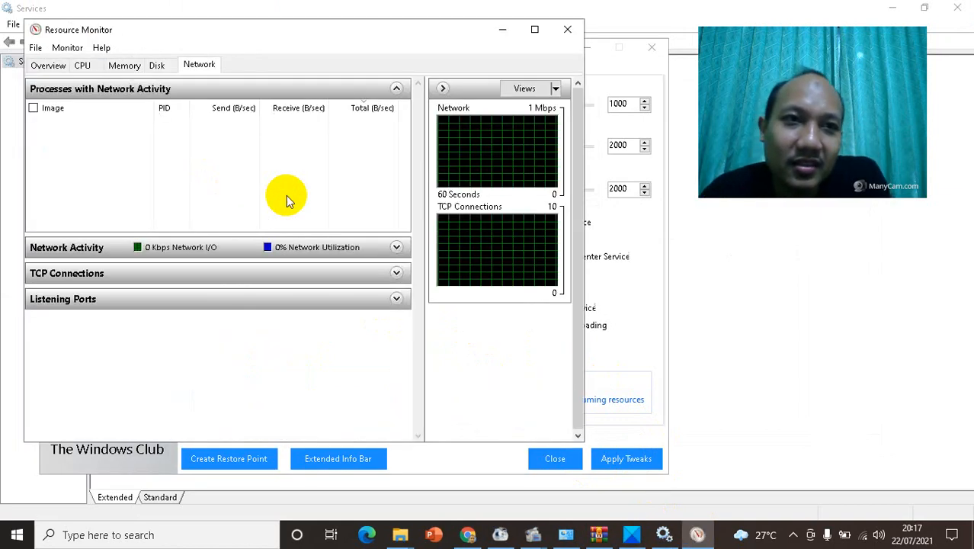
{"action": "left_click", "coordinate": [81, 64]}
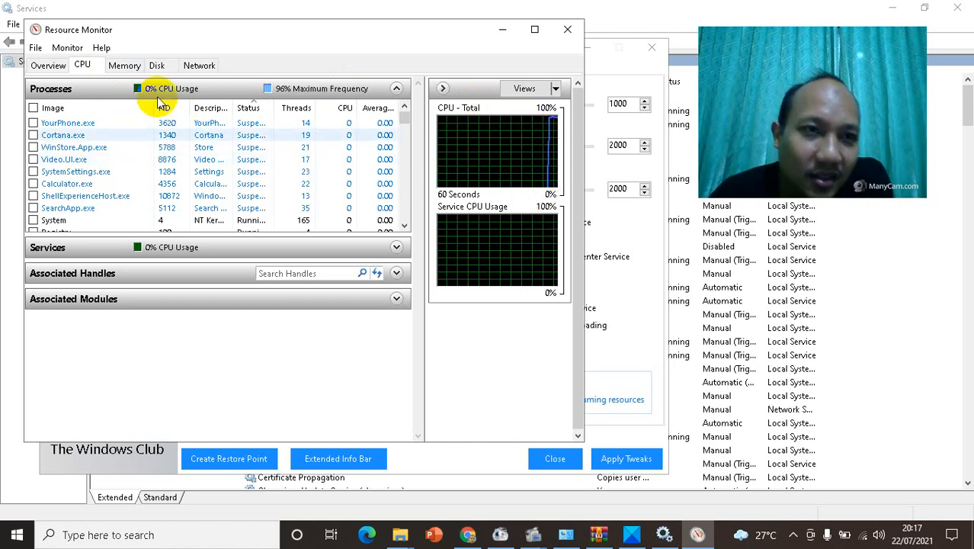
{"action": "left_click", "coordinate": [126, 67]}
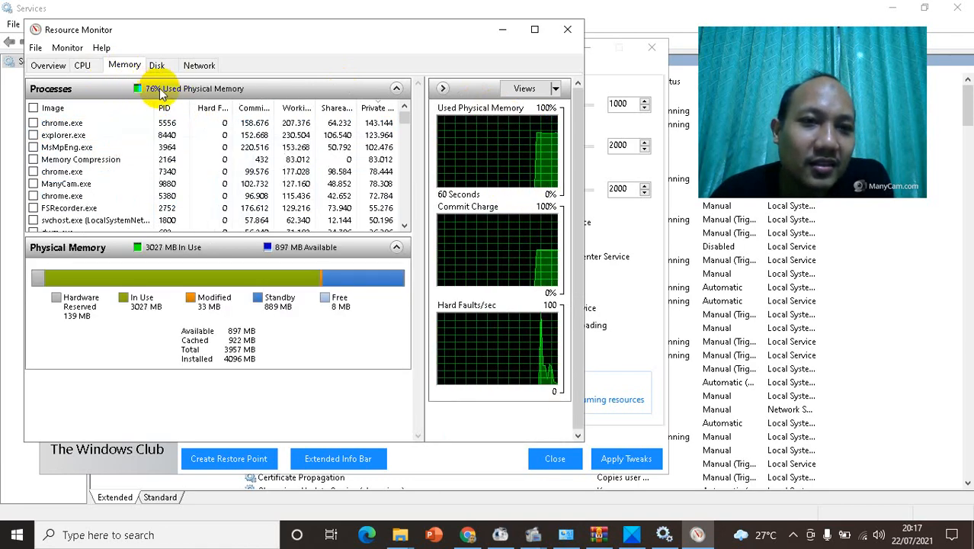
{"action": "left_click", "coordinate": [156, 65]}
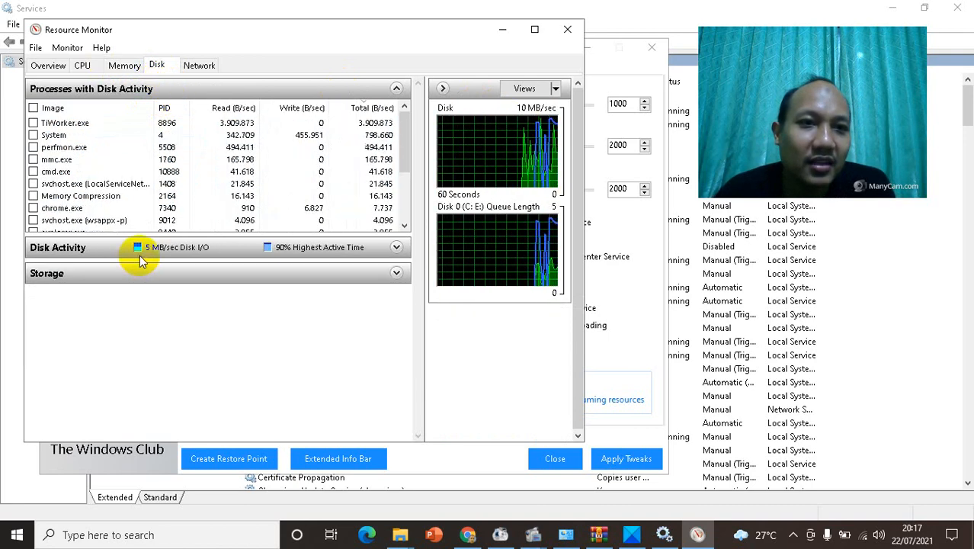
{"action": "left_click", "coordinate": [200, 67]}
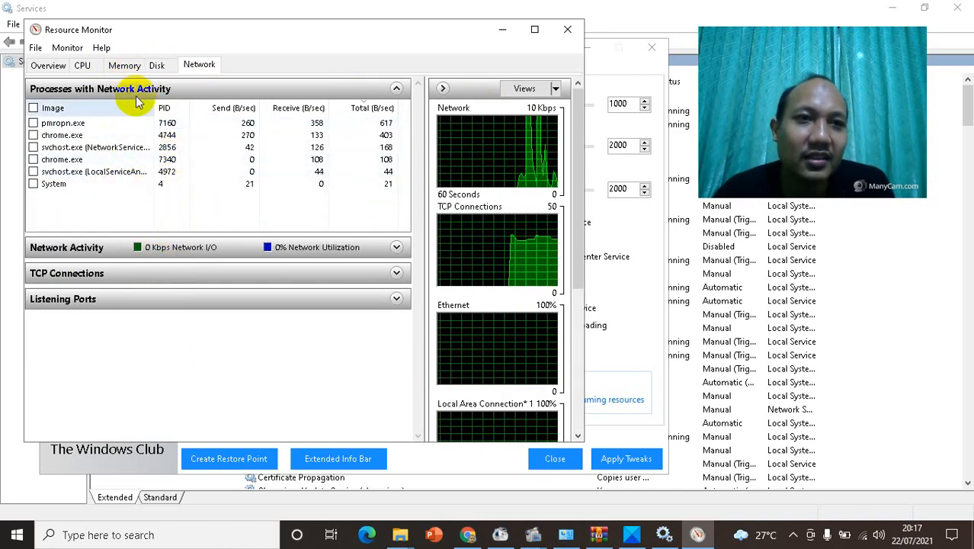
{"action": "left_click", "coordinate": [85, 67]}
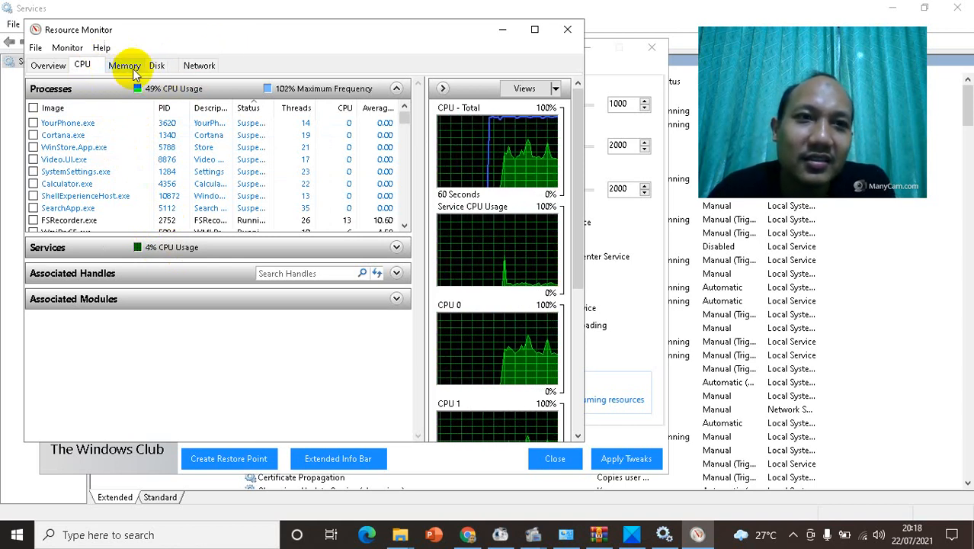
{"action": "left_click", "coordinate": [565, 29]}
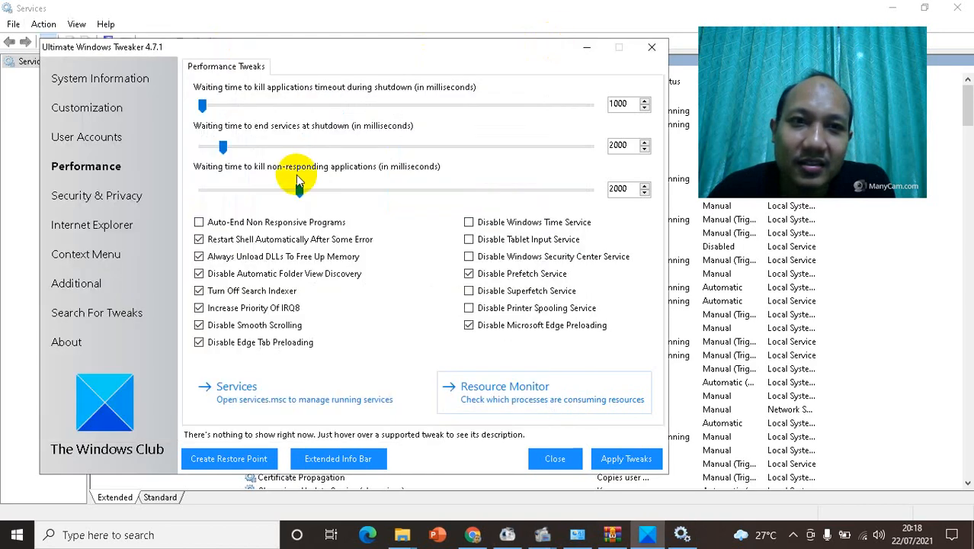
Step: Apply the selected performance tweaks in Ultimate Windows Tweaker
{"action": "left_click", "coordinate": [625, 461]}
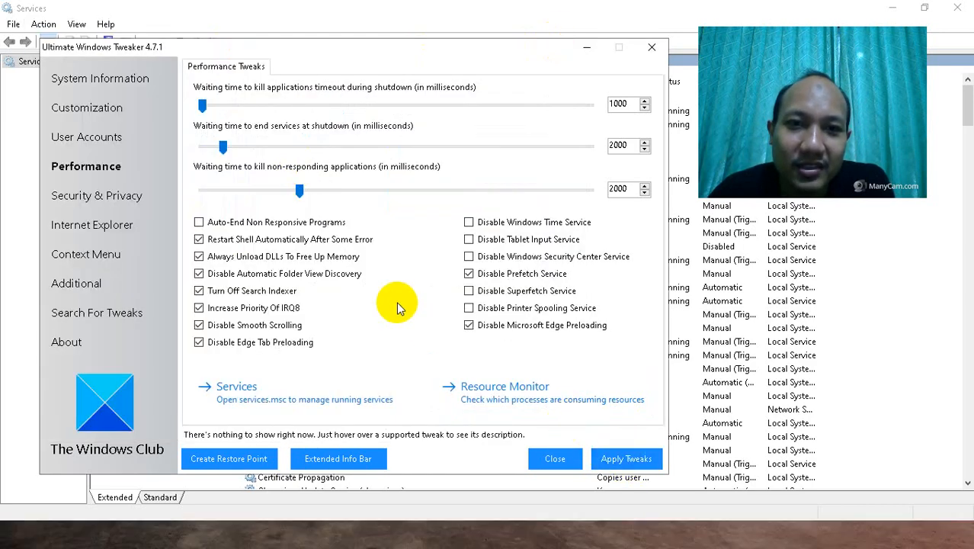